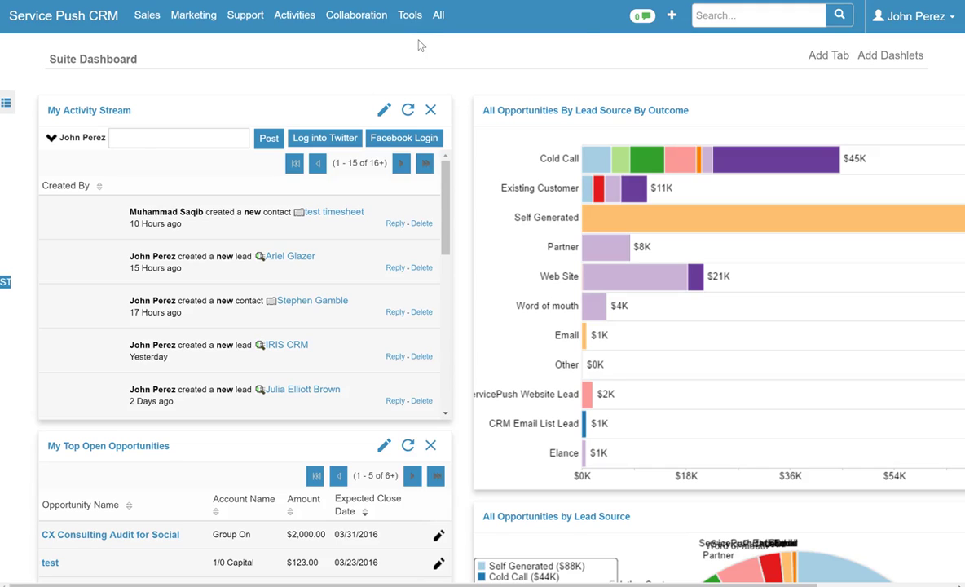
# Step: Open the Timesheet Pro module from the bottom of the All tab's module list
pyautogui.moveTo(435, 22)
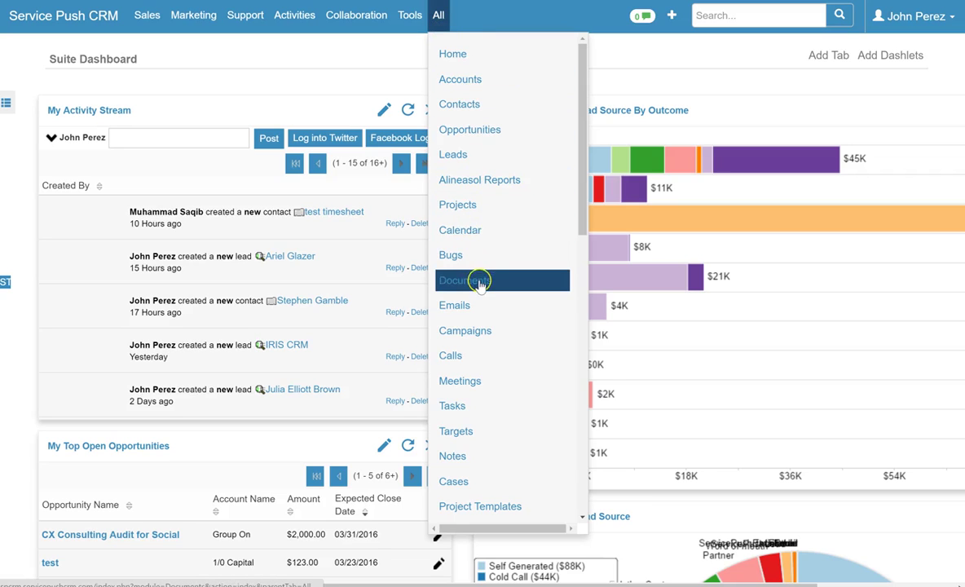
pyautogui.scroll(-8, 481, 286)
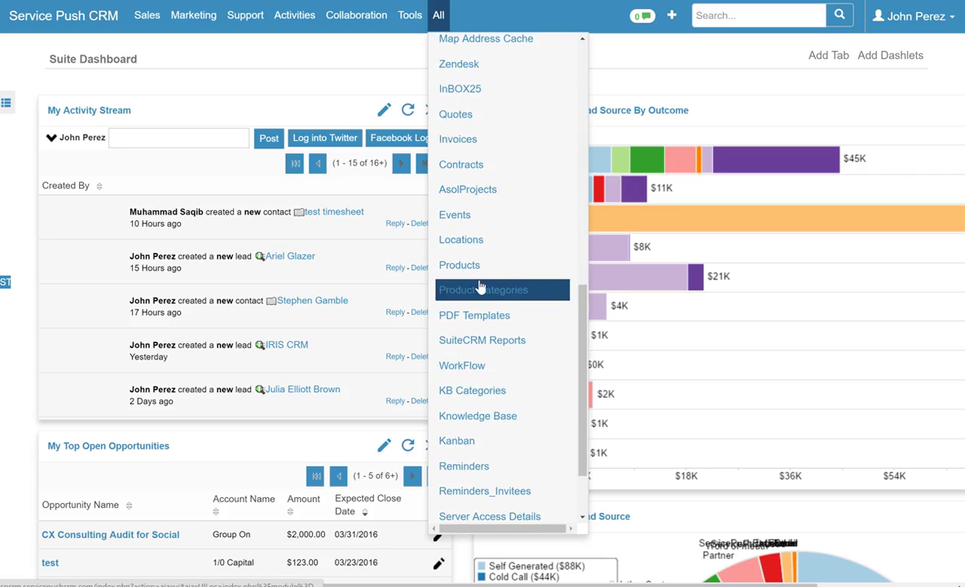
pyautogui.scroll(-4, 481, 285)
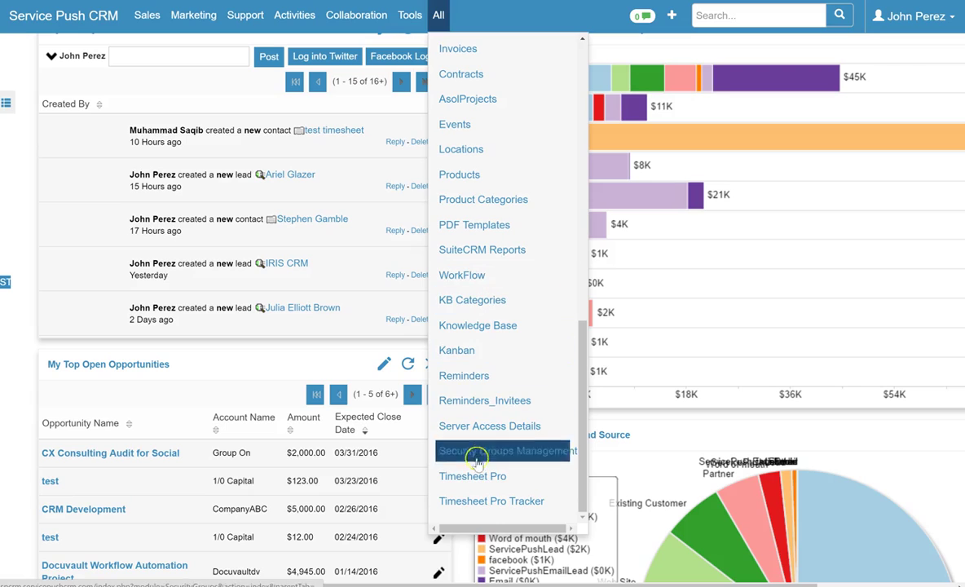
pyautogui.click(477, 480)
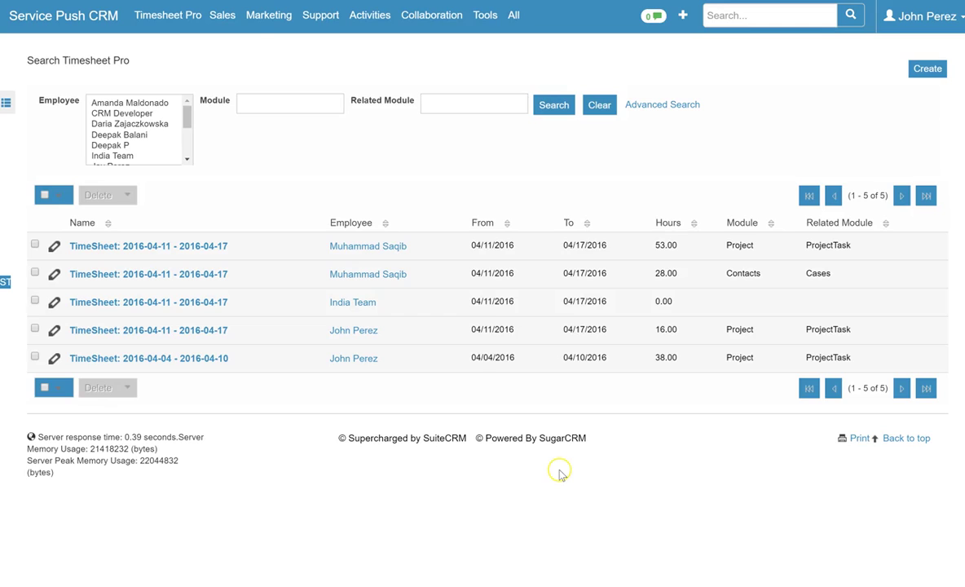
# Step: Bring up the Timesheet Pro tab menu to reach Timesheet Settings
pyautogui.moveTo(148, 18)
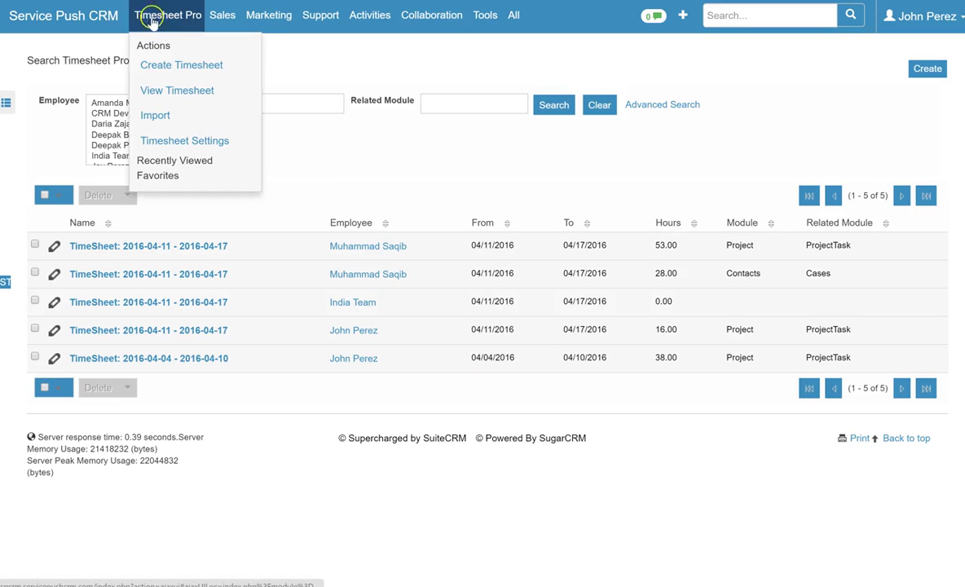
# Step: In TimeSheet Configuration, set Module to Project and Related Module to ProjectTask, and save
pyautogui.click(163, 142)
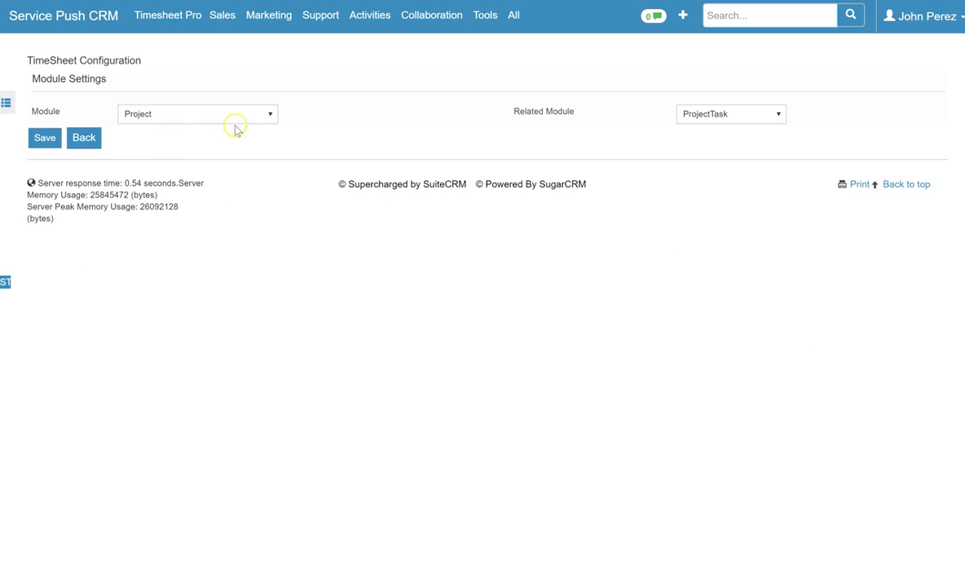
pyautogui.click(259, 119)
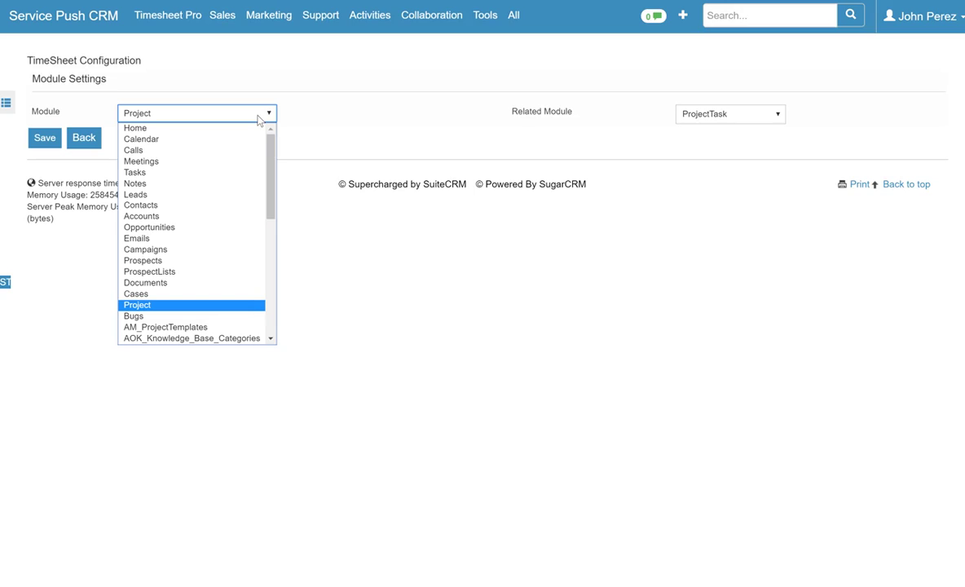
pyautogui.moveTo(268, 151)
pyautogui.mouseDown()
pyautogui.moveTo(274, 286)
pyautogui.moveTo(269, 153)
pyautogui.mouseUp()
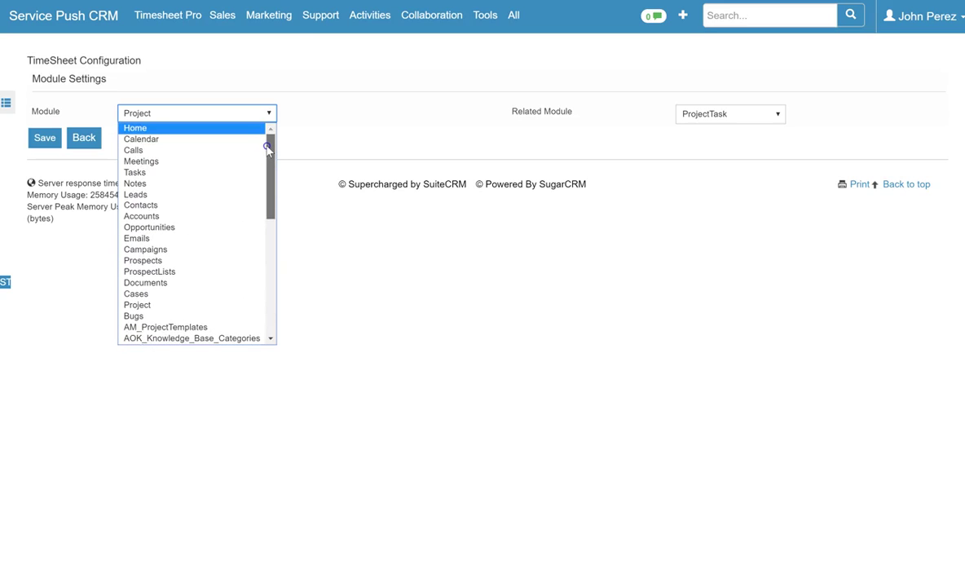
pyautogui.click(191, 304)
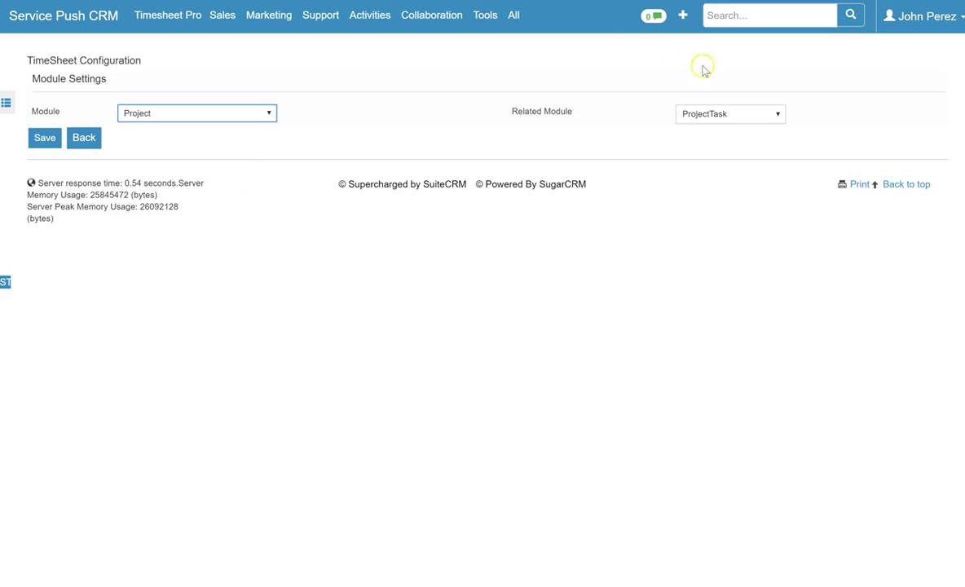
pyautogui.click(740, 121)
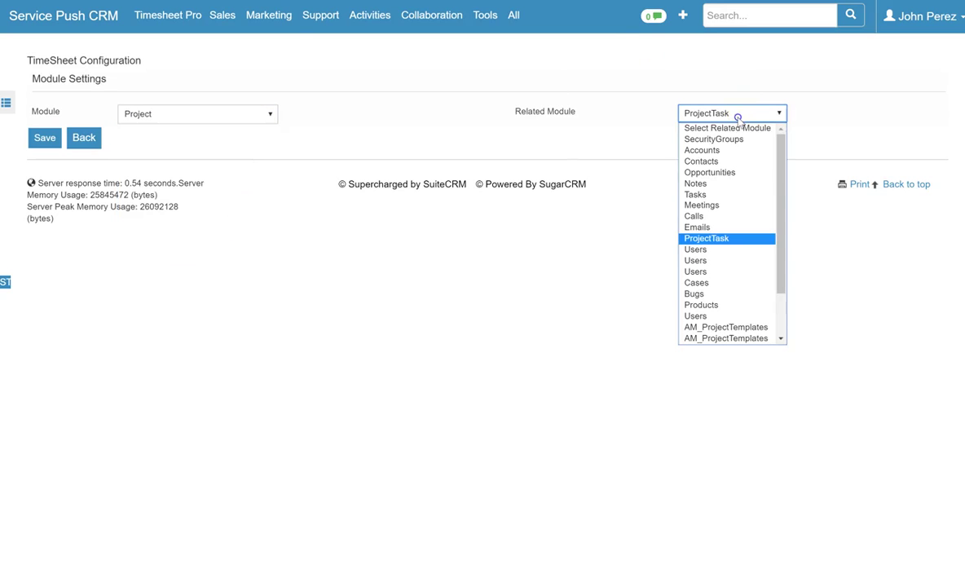
pyautogui.click(724, 244)
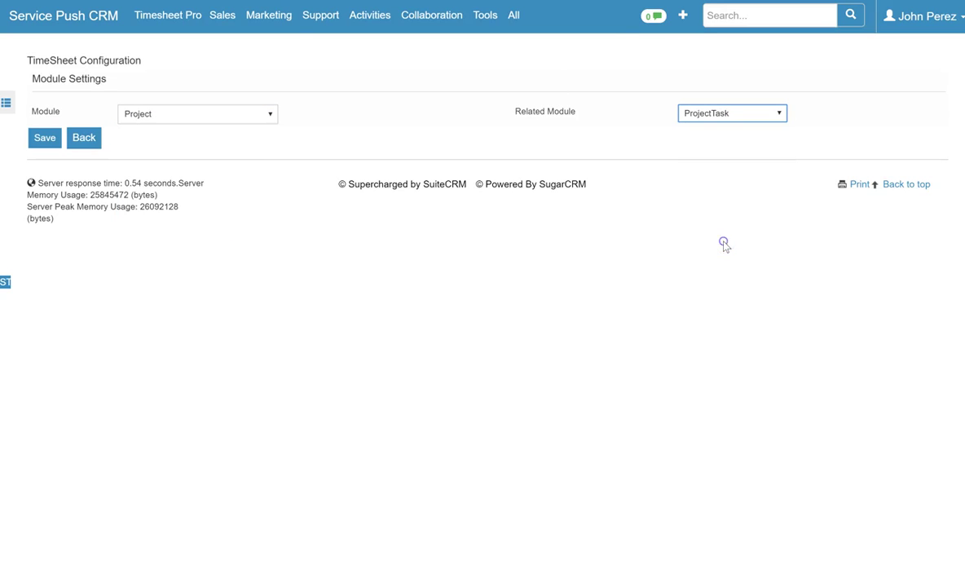
pyautogui.click(42, 138)
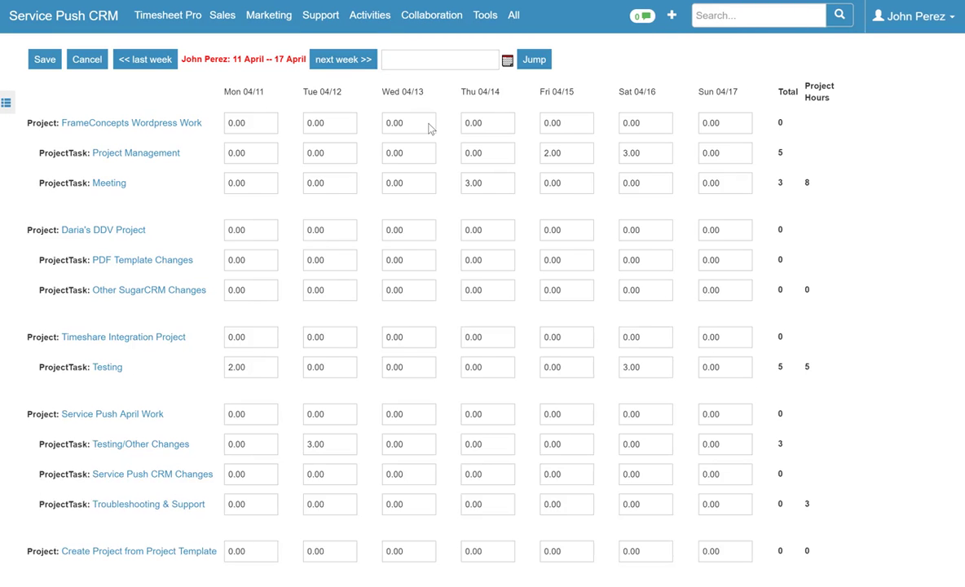
# Step: Enter 2 hours for Project Management on Wednesday 04/13 in the 11–17 April grid
pyautogui.click(309, 119)
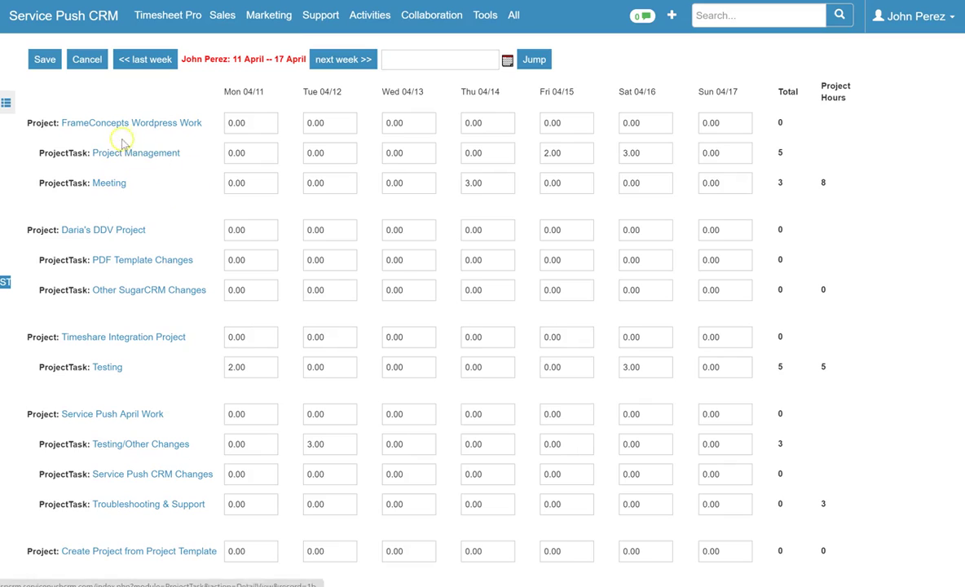
pyautogui.click(258, 122)
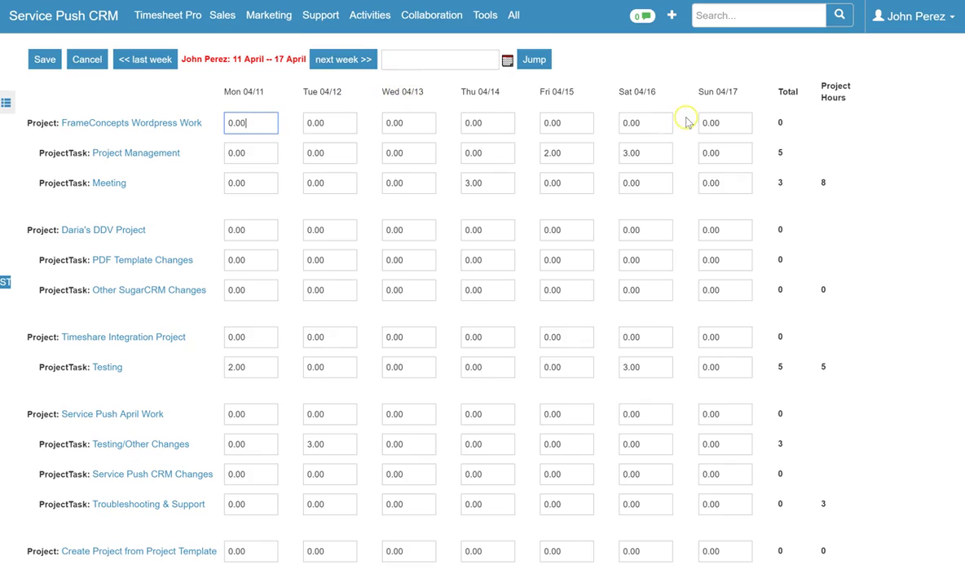
pyautogui.click(425, 152)
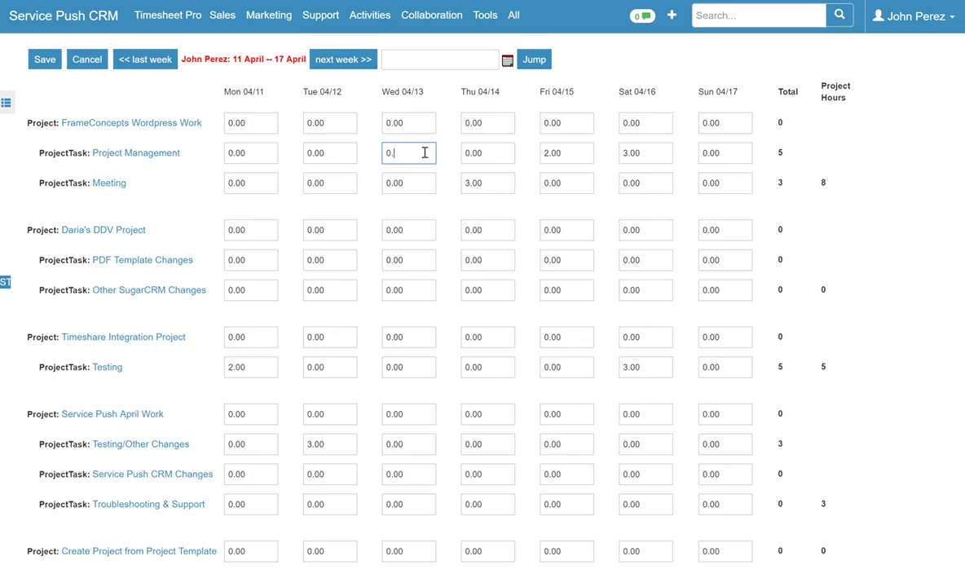
pyautogui.write('2')
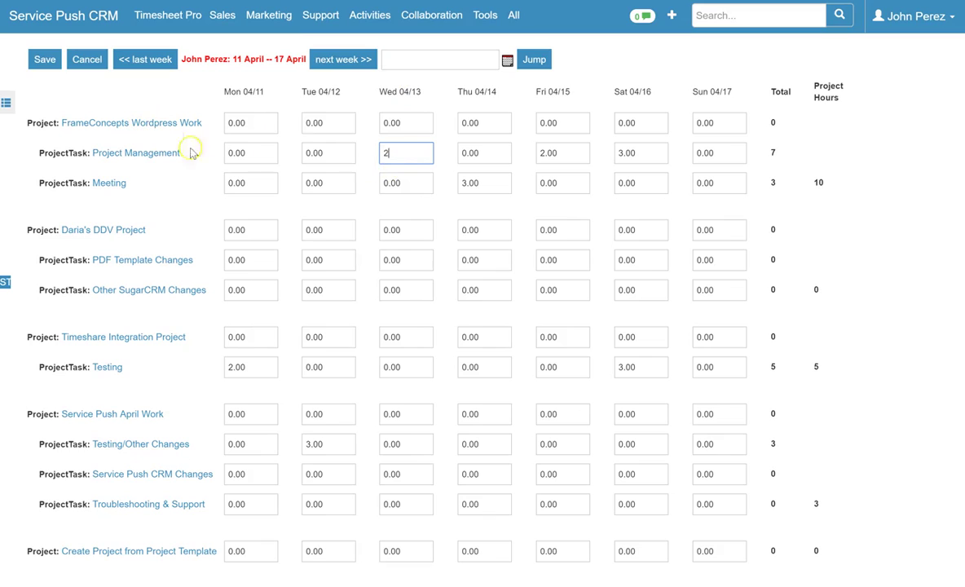
pyautogui.click(242, 256)
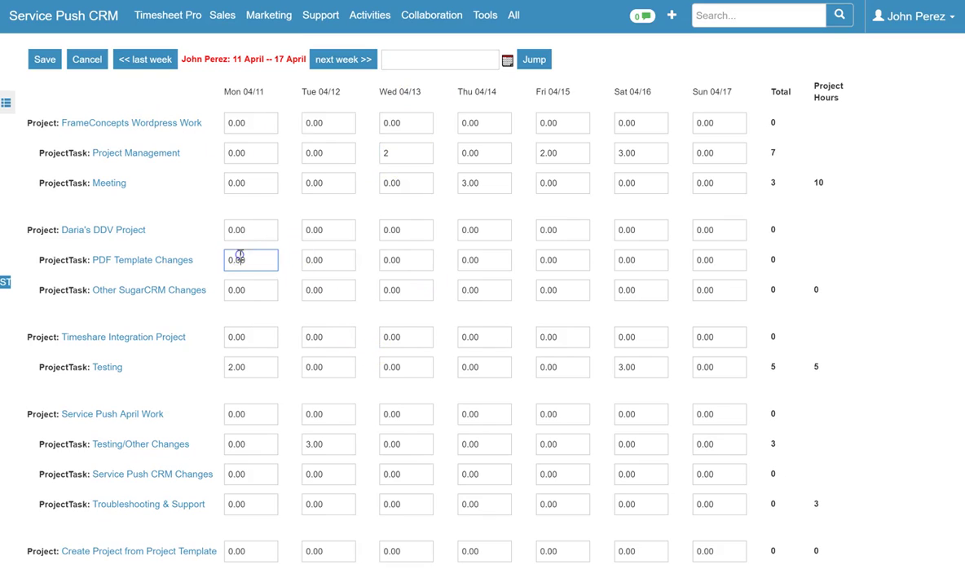
pyautogui.click(473, 260)
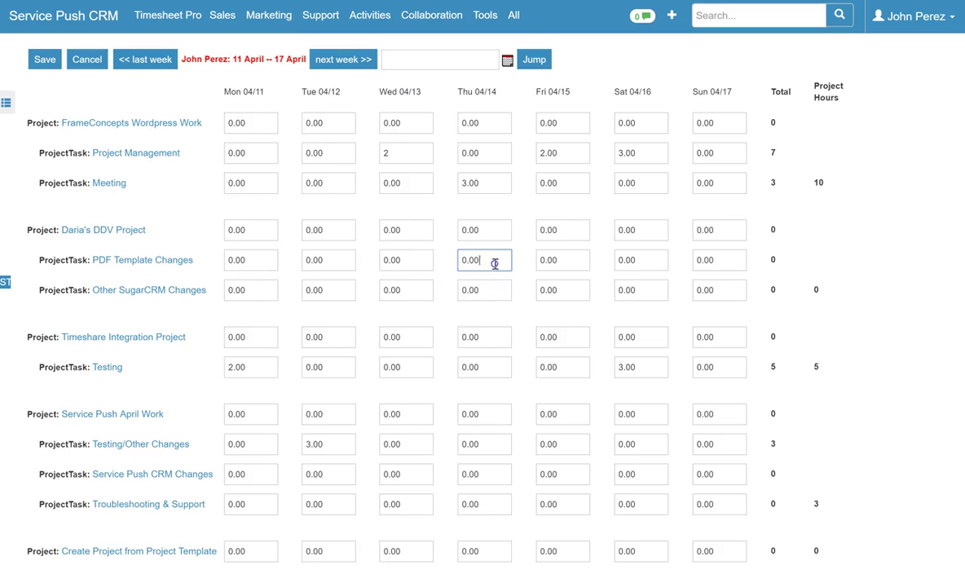
pyautogui.click(351, 60)
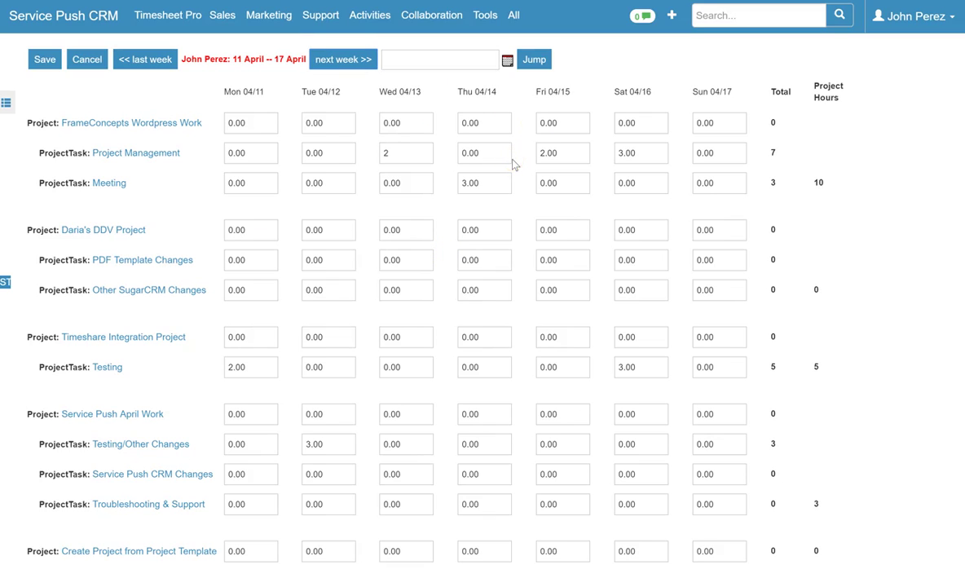
# Step: On the 18–24 April week, dismiss the date picker and log 1 hour for Wed 04/20 Project Management
pyautogui.click(438, 139)
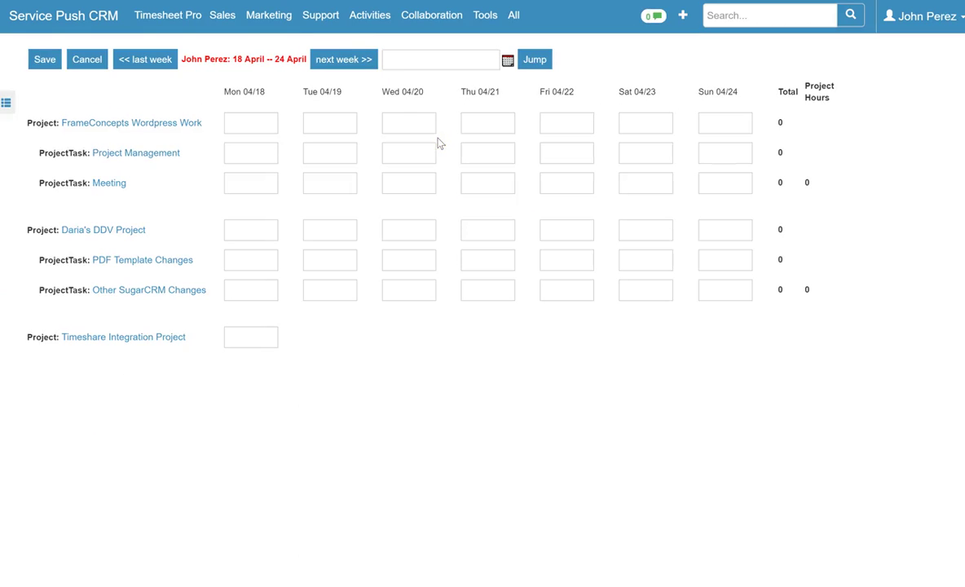
pyautogui.click(507, 63)
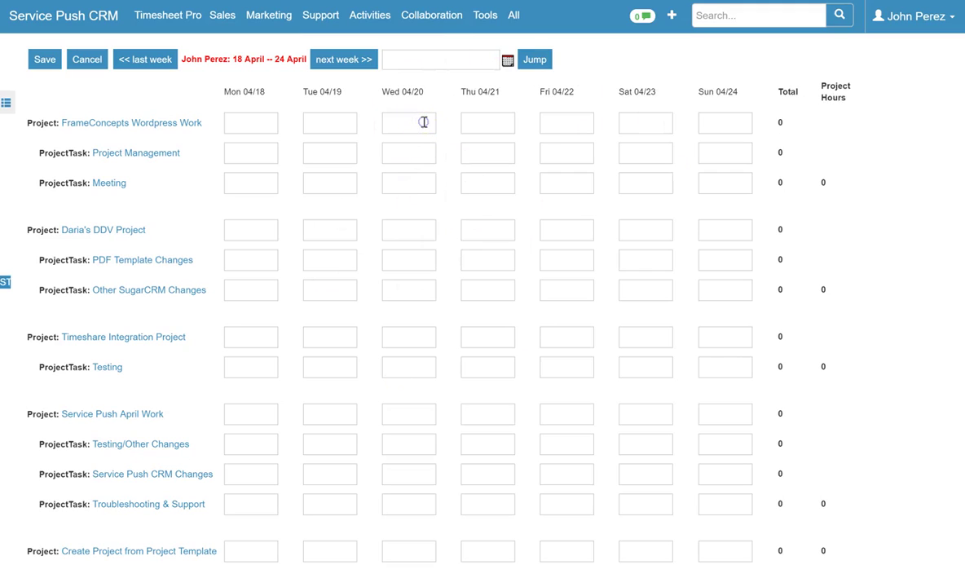
pyautogui.click(423, 122)
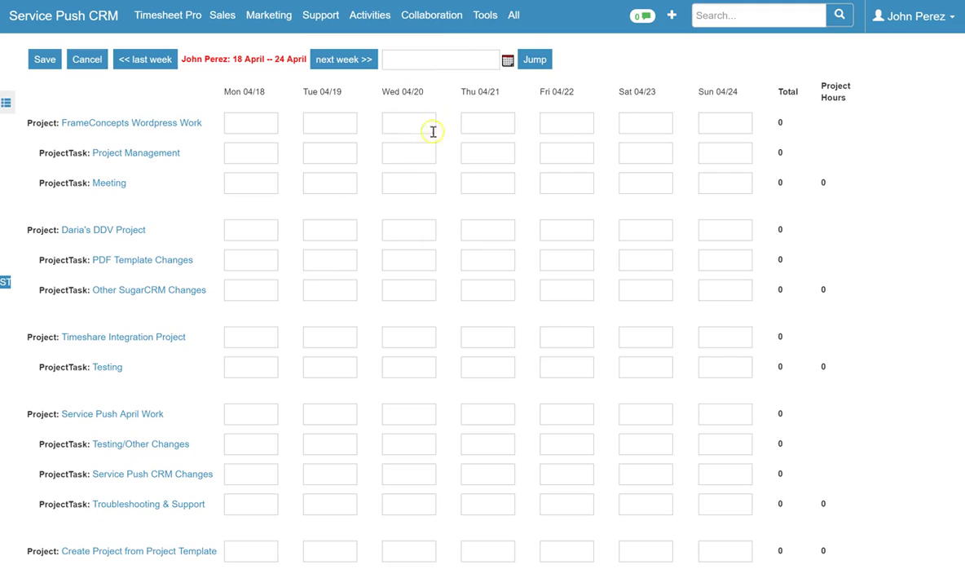
pyautogui.click(508, 62)
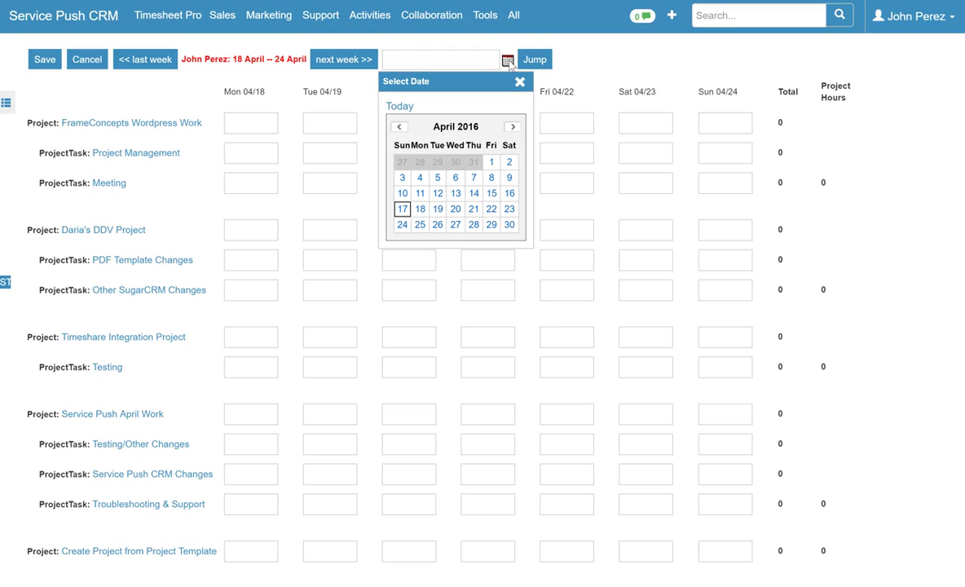
pyautogui.click(414, 167)
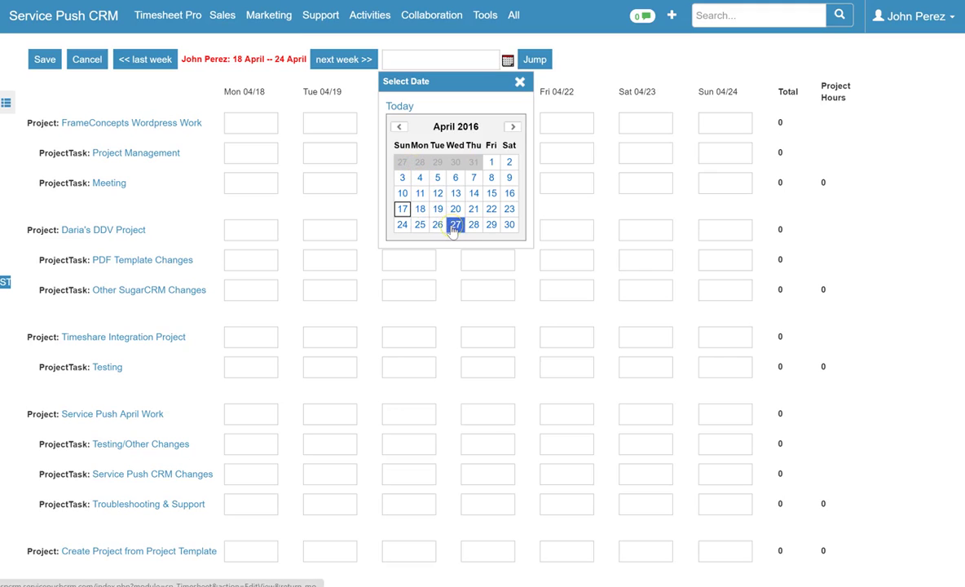
pyautogui.click(519, 82)
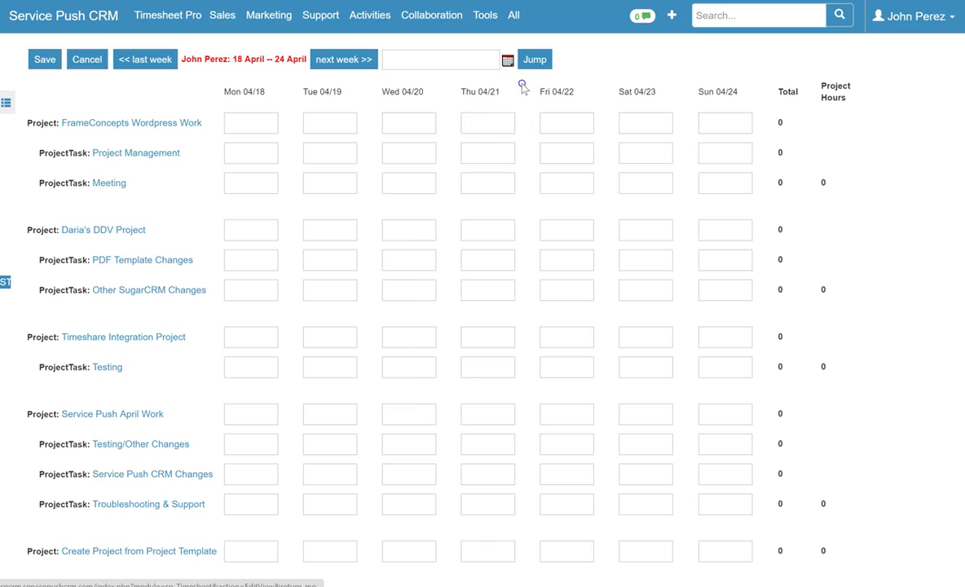
pyautogui.click(412, 151)
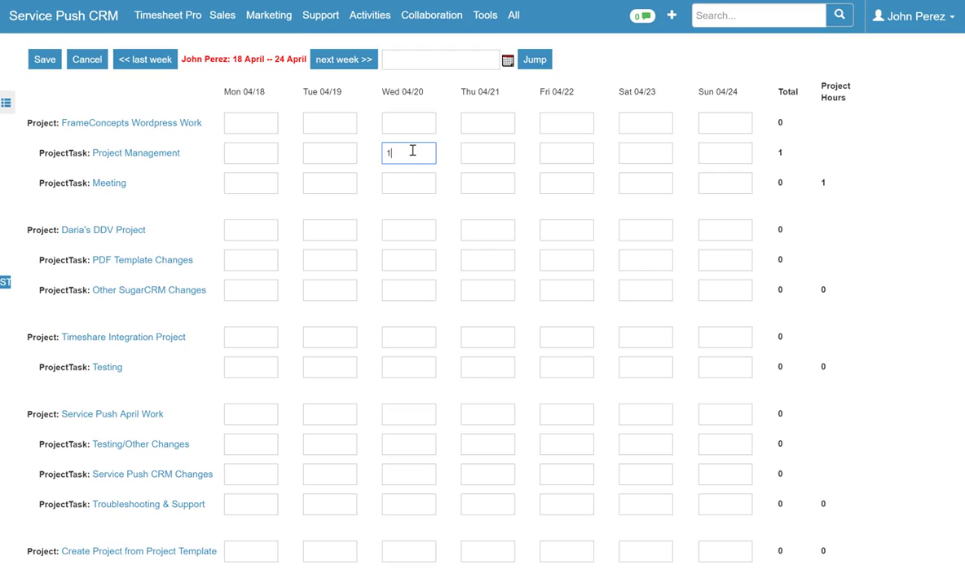
# Step: Save the 18–24 April timesheet, review its 1.00-hour detail view, then go to View Timesheet
pyautogui.click(44, 58)
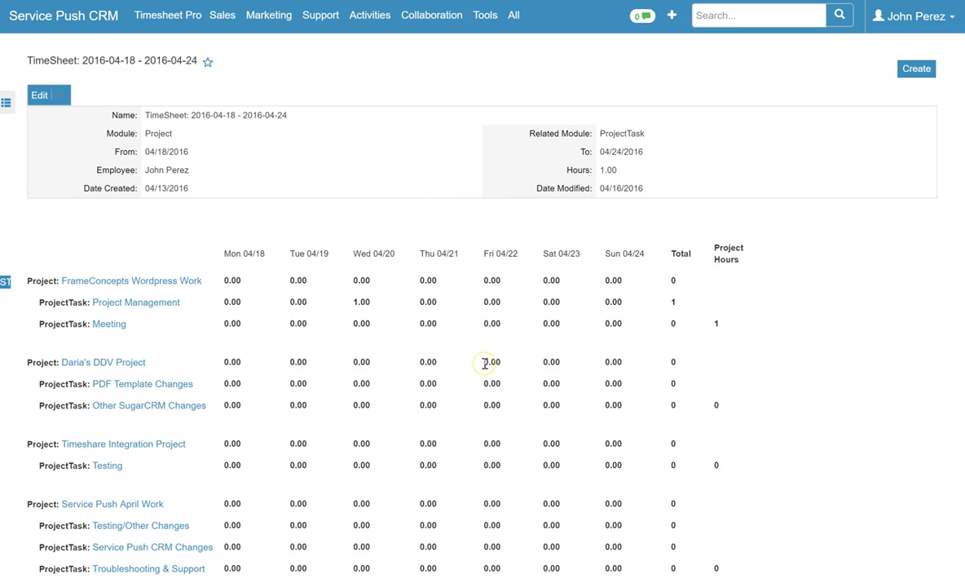
pyautogui.scroll(-5, 485, 364)
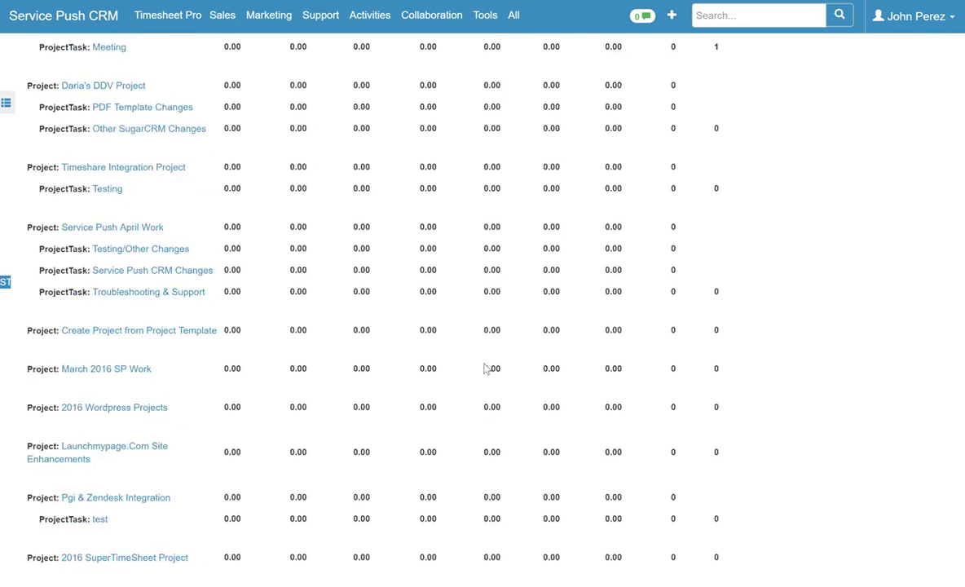
pyautogui.scroll(5, 485, 367)
pyautogui.scroll(-1, 485, 364)
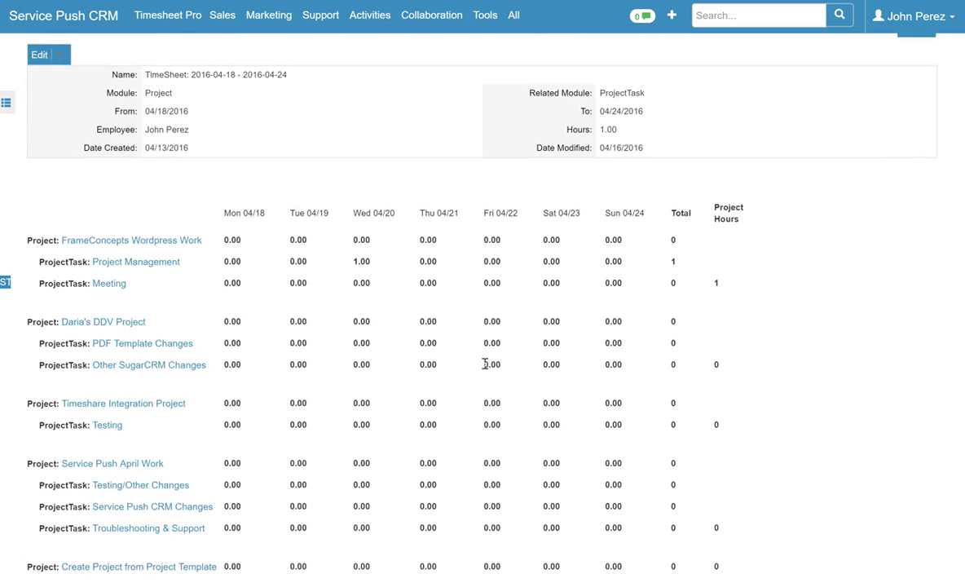
pyautogui.scroll(1, 488, 363)
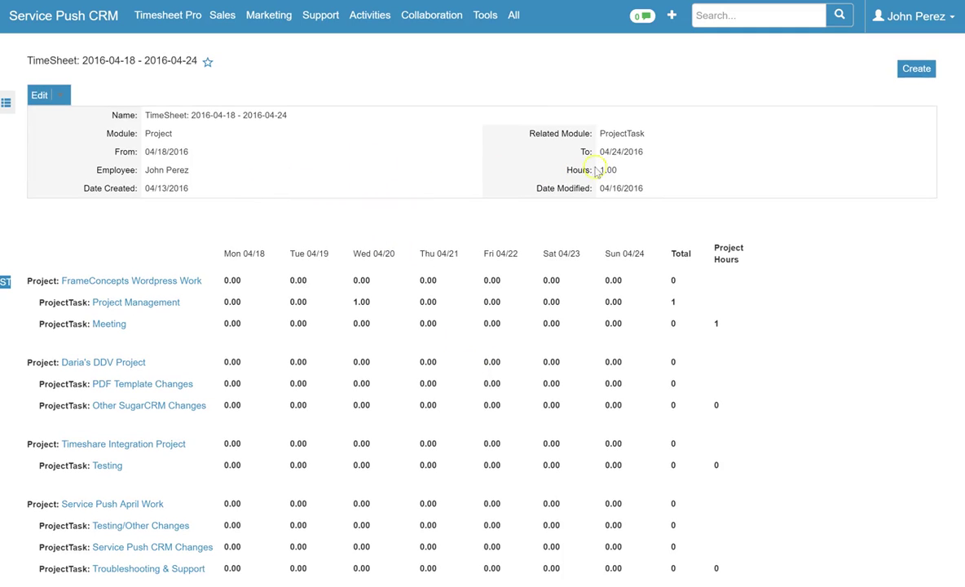
pyautogui.scroll(-3, 612, 347)
pyautogui.scroll(-7, 612, 349)
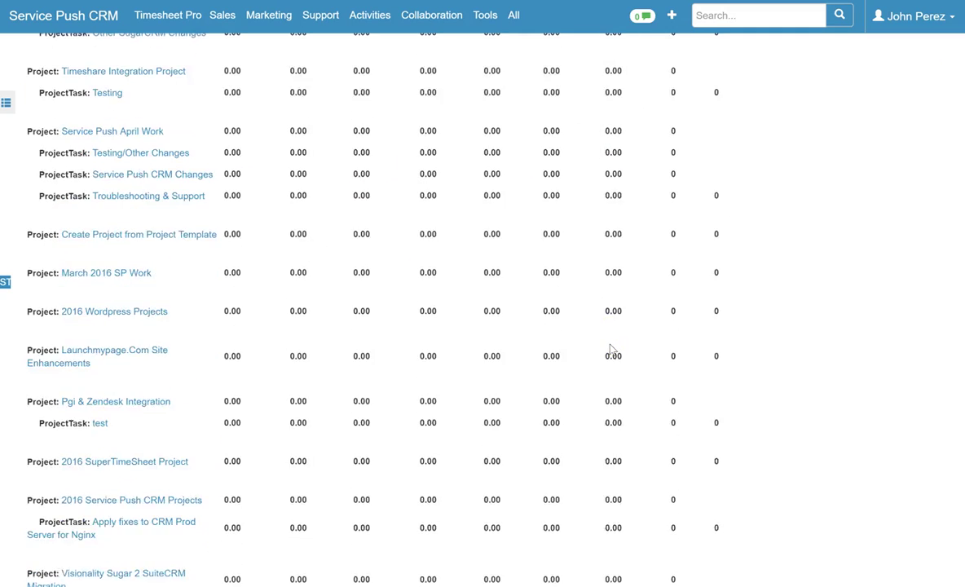
pyautogui.scroll(10, 612, 349)
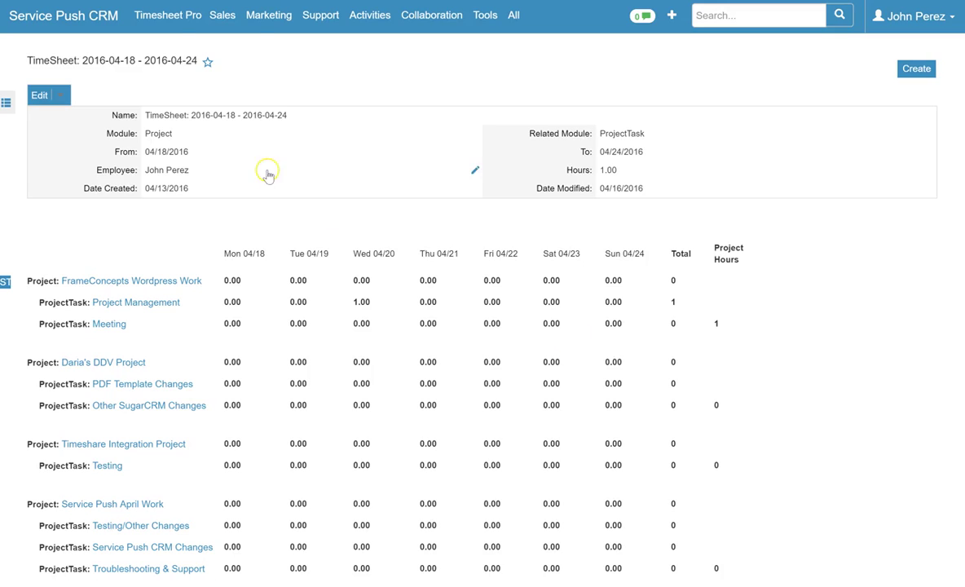
pyautogui.moveTo(159, 16)
pyautogui.click(162, 91)
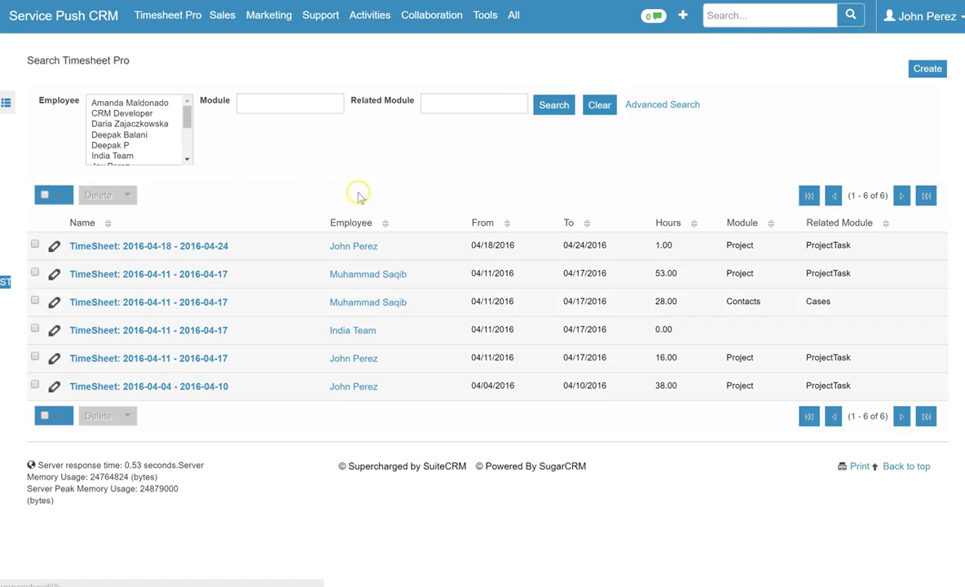
# Step: Return to the Service Push CRM home page via the logo
pyautogui.click(51, 15)
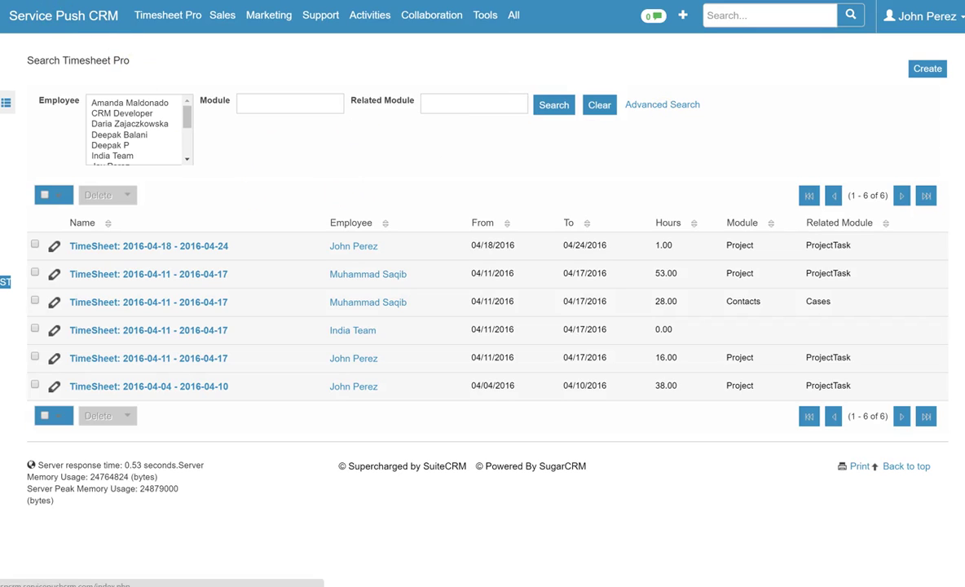